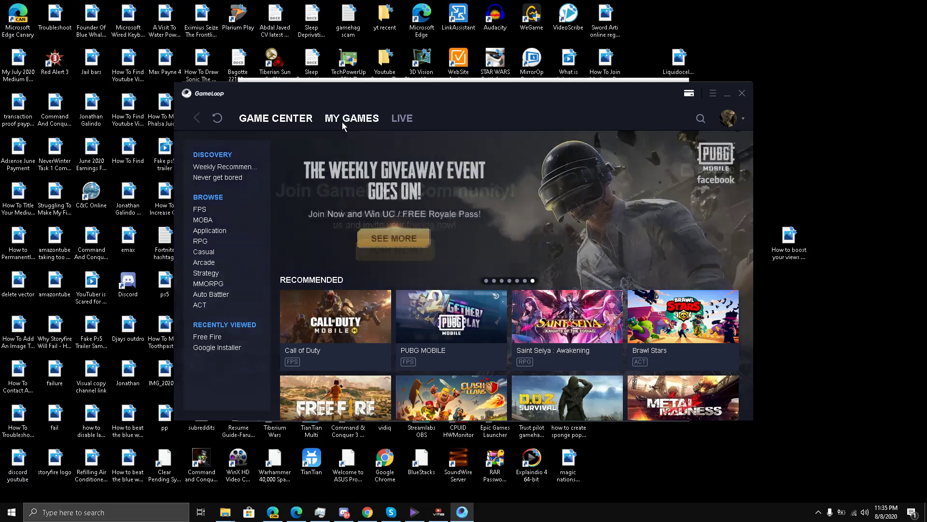
Go to My Games, leave the running My apps & games page and open the emulator's Browser app
click(342, 120)
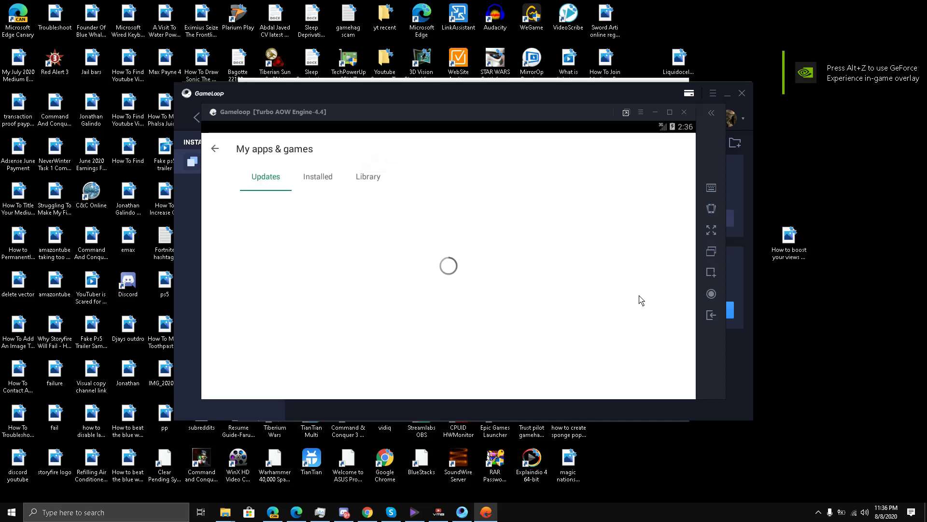
click(704, 317)
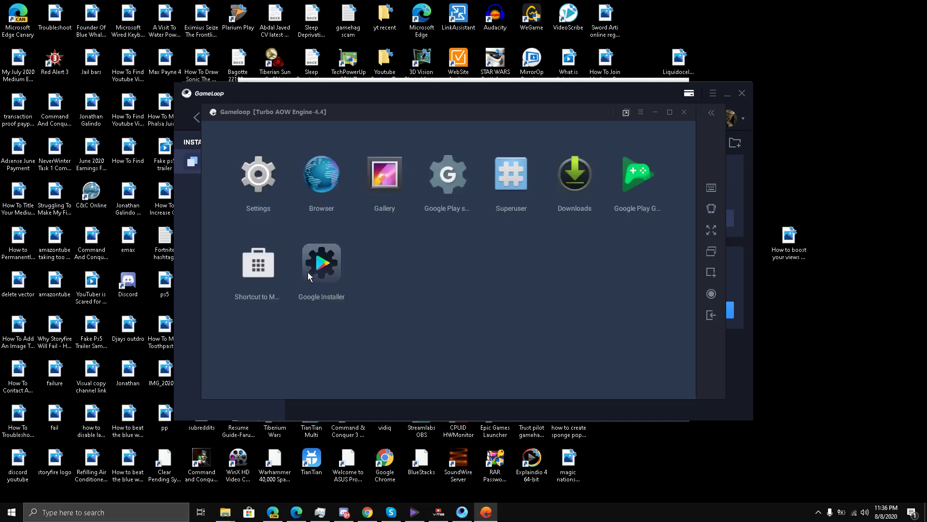
click(303, 174)
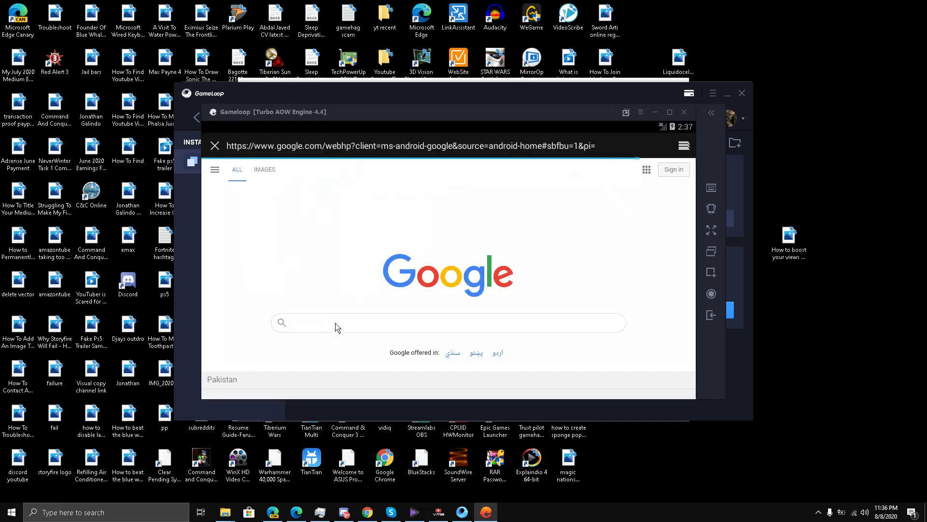
Search Google for "fortnite mobile on google play store" and open the Fortnite app result
click(335, 326)
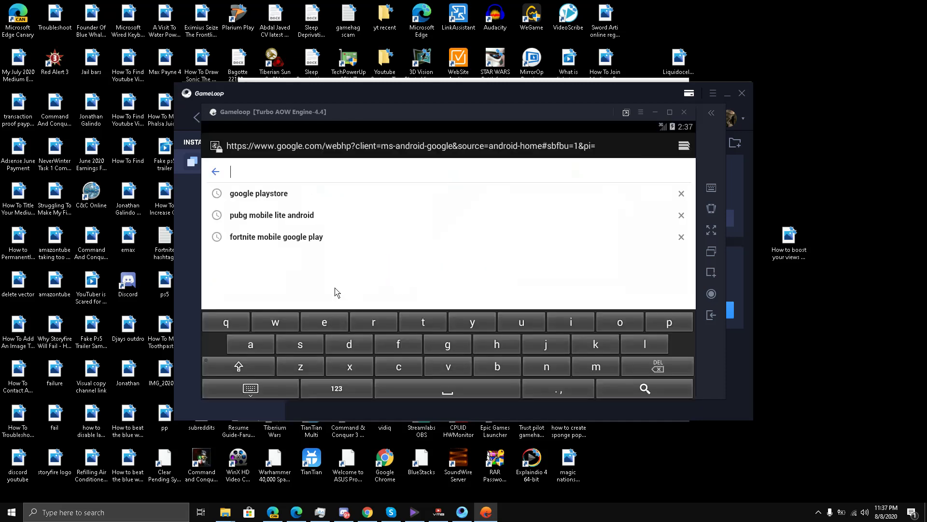
text(fortnite )
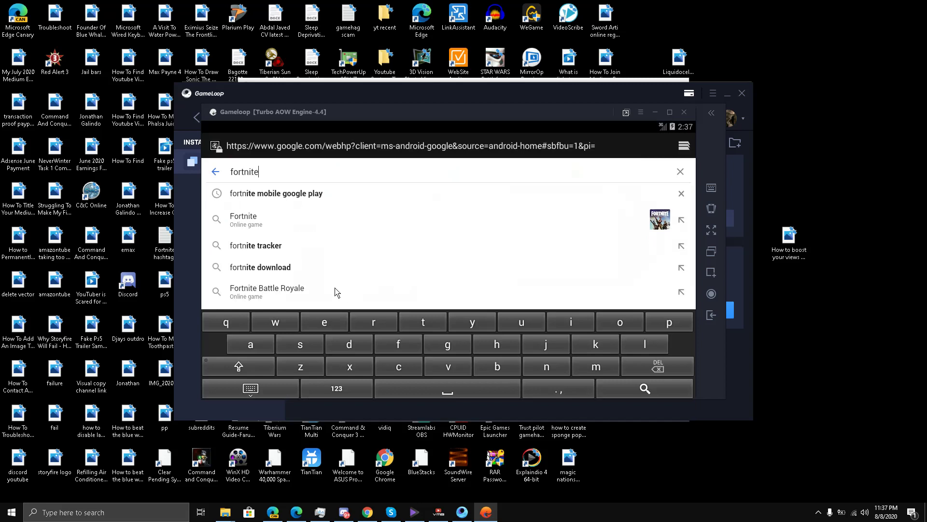
text(mobile )
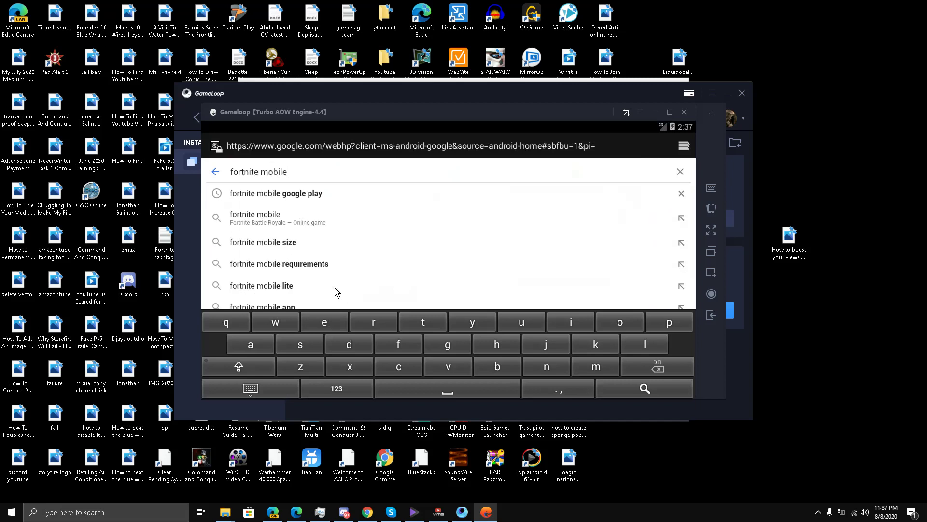
text(on go)
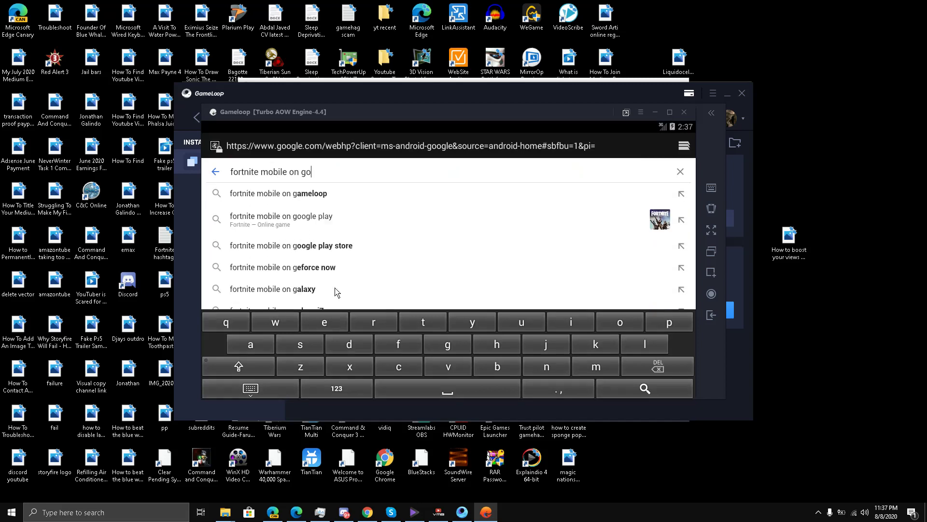
text(ogle play store)
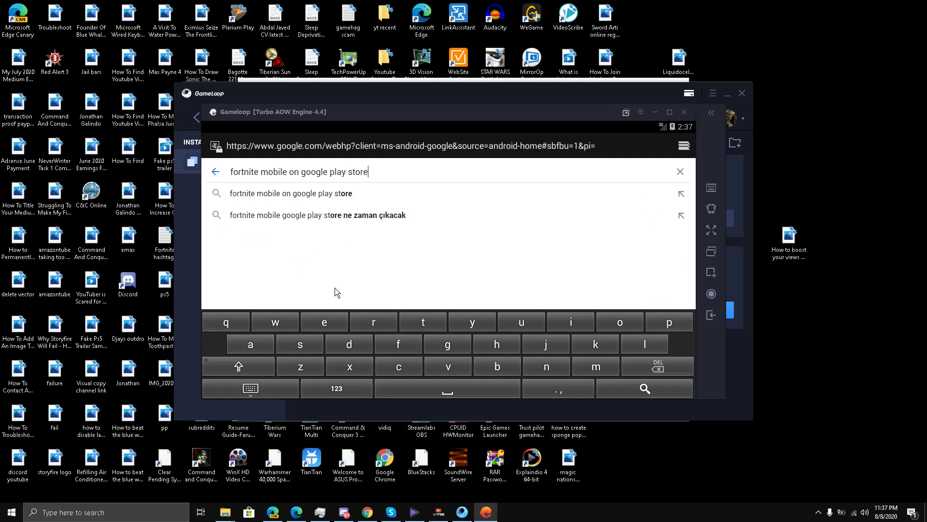
key(Return)
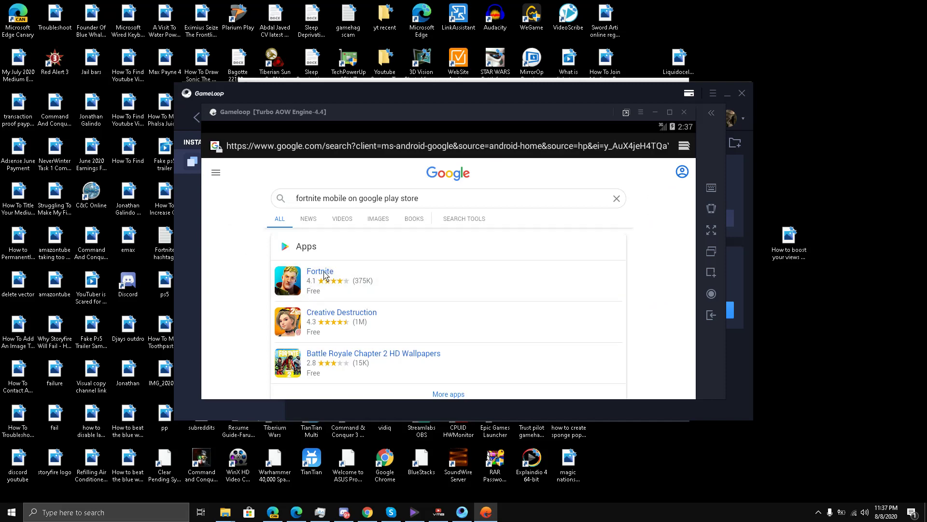
click(325, 276)
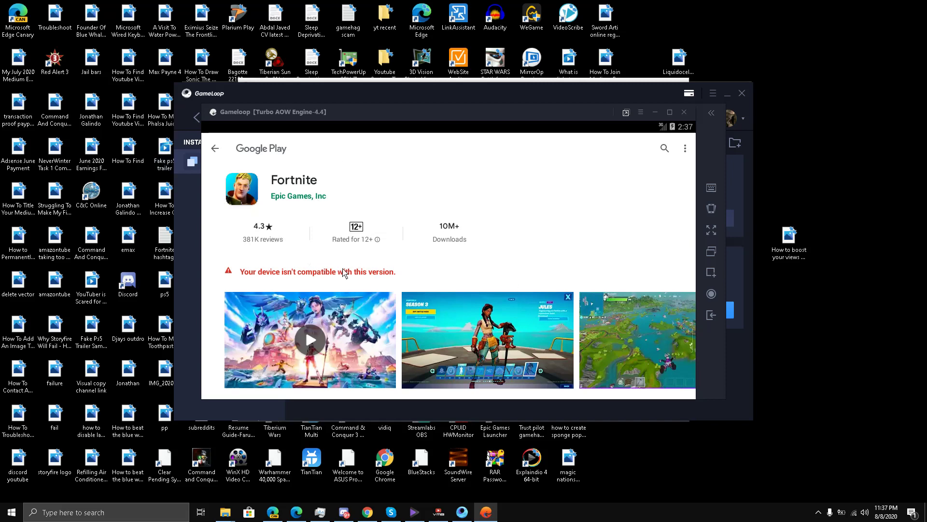
Return to the emulator's home screen and search Google Play for "fortnite mobile" using the recent search
click(711, 316)
click(711, 316)
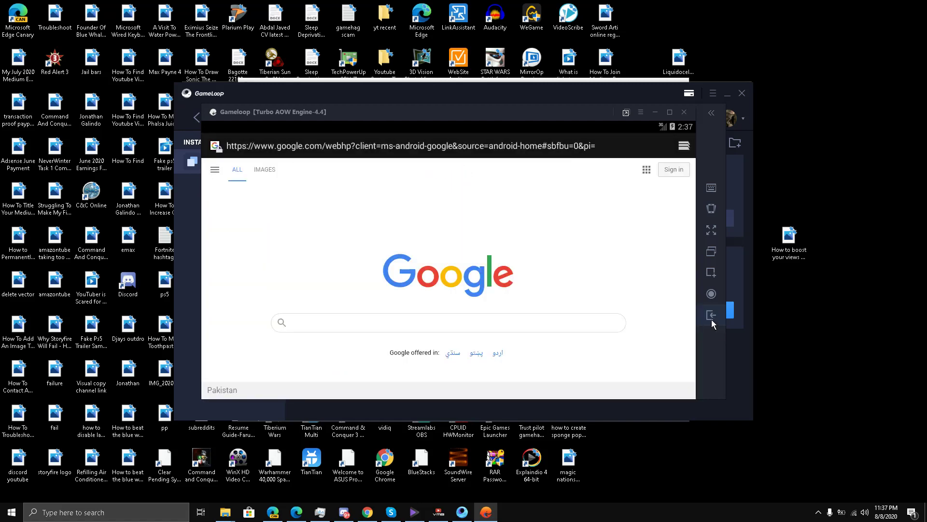
click(712, 318)
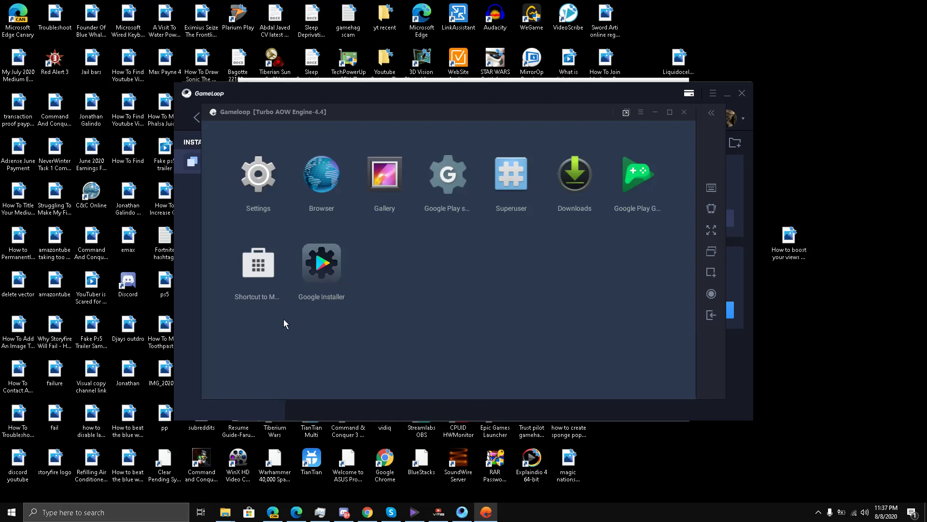
click(256, 265)
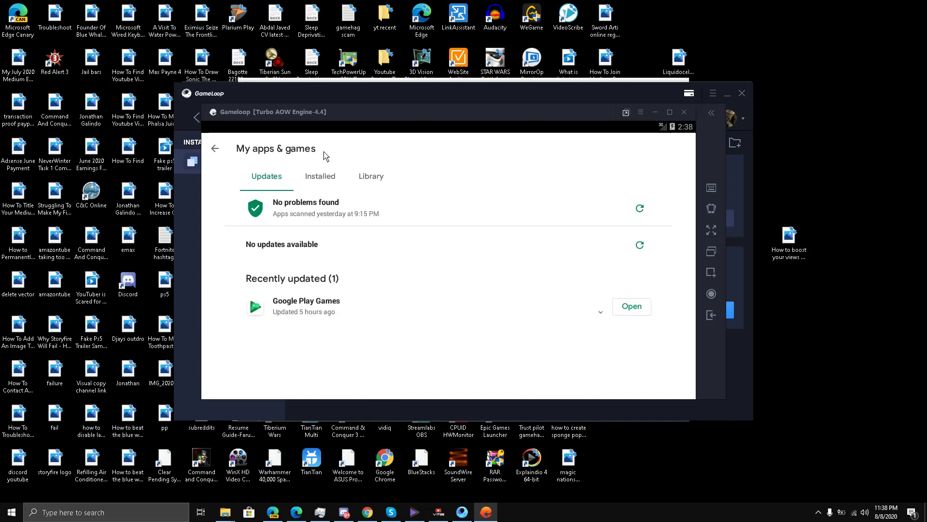
click(220, 151)
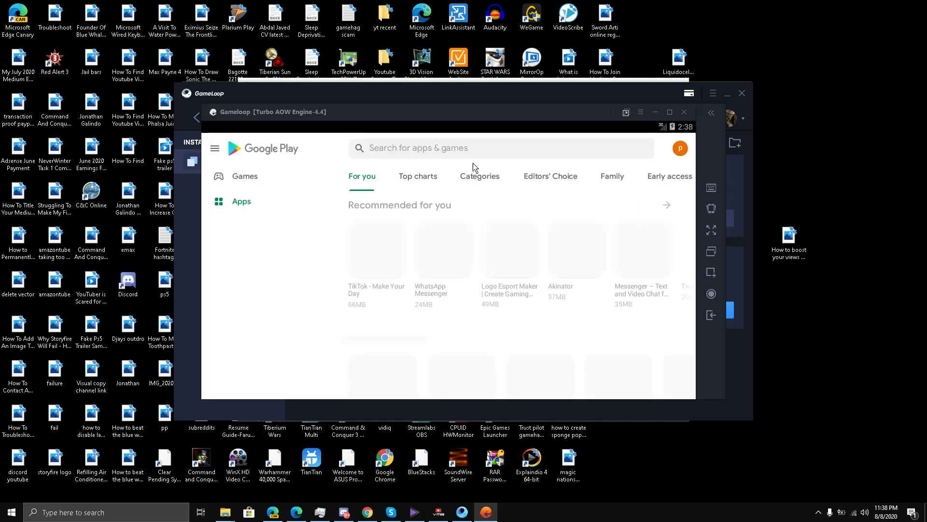
click(525, 152)
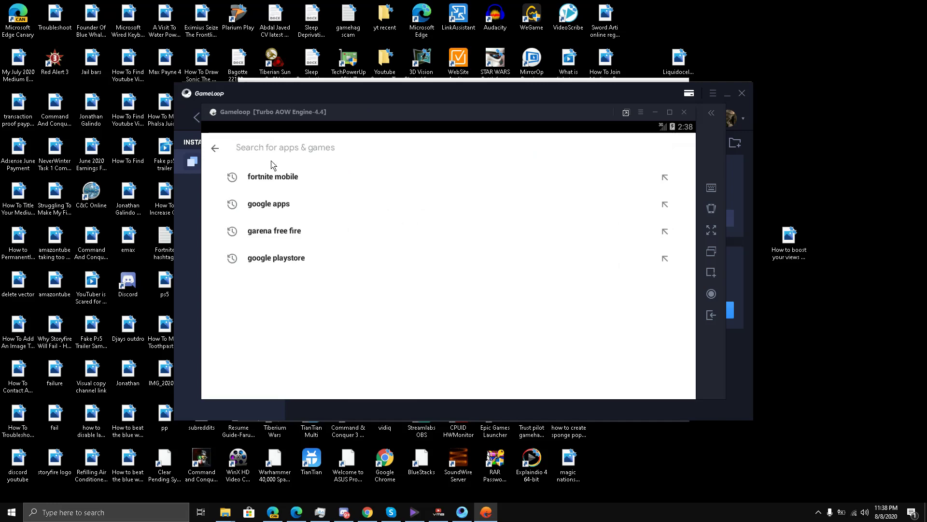
click(277, 185)
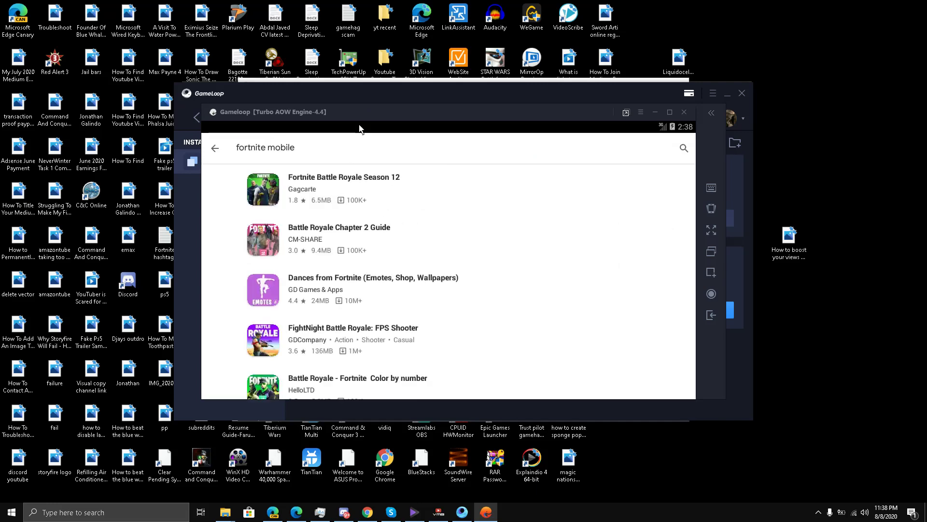
Examine the "fortnite mobile" results in Google Play for the Fortnite game by Epic Games, keeping the emulator open
scroll(363, 227, down, 4)
scroll(361, 227, up, 4)
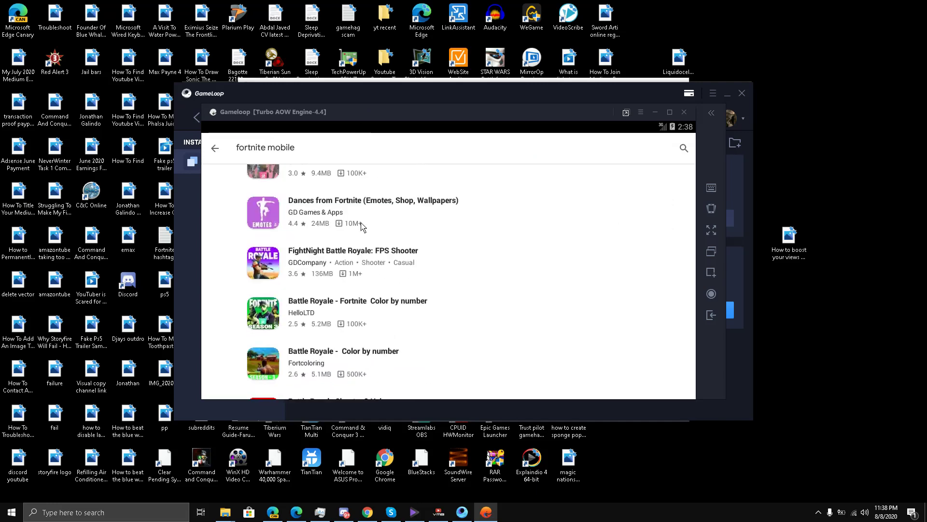
scroll(358, 225, down, 4)
scroll(358, 226, down, 5)
scroll(359, 226, up, 3)
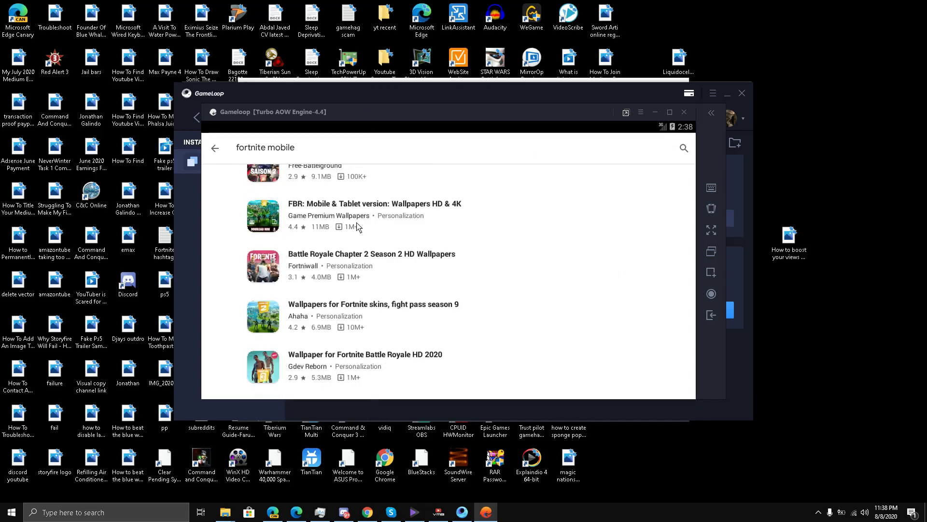
scroll(357, 226, down, 4)
scroll(357, 225, up, 3)
scroll(357, 225, down, 4)
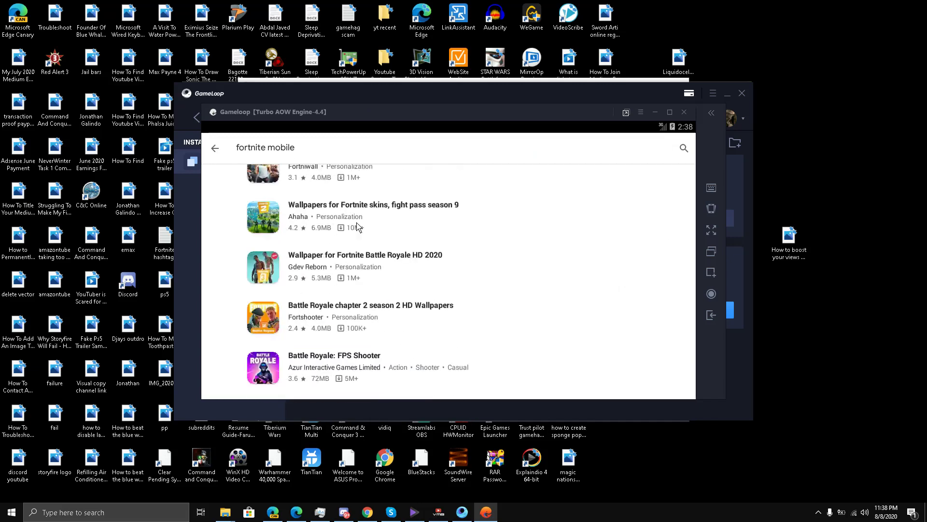
scroll(358, 226, down, 5)
scroll(357, 226, up, 5)
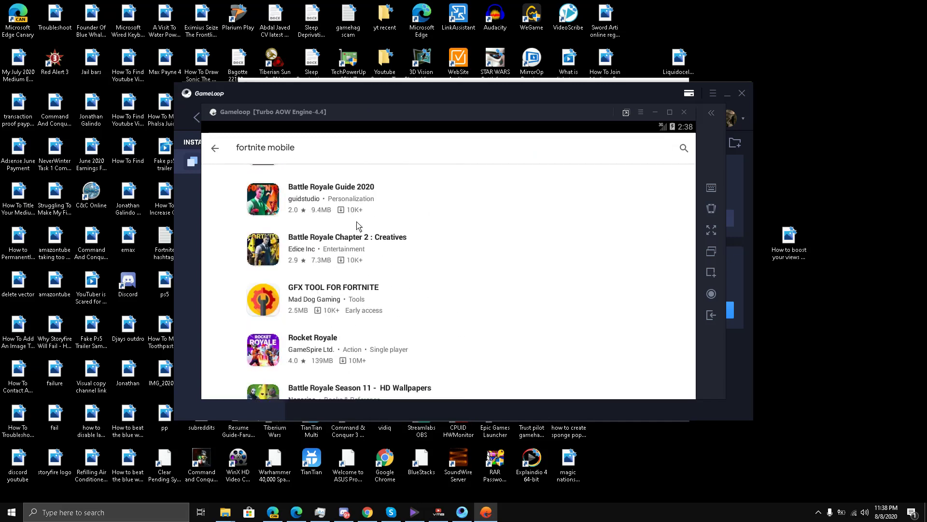
scroll(357, 226, down, 6)
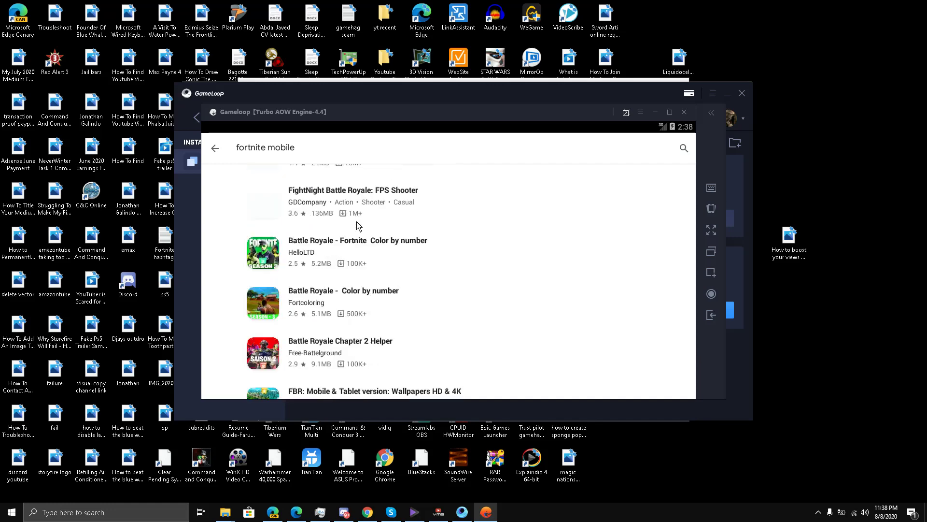
scroll(358, 226, up, 3)
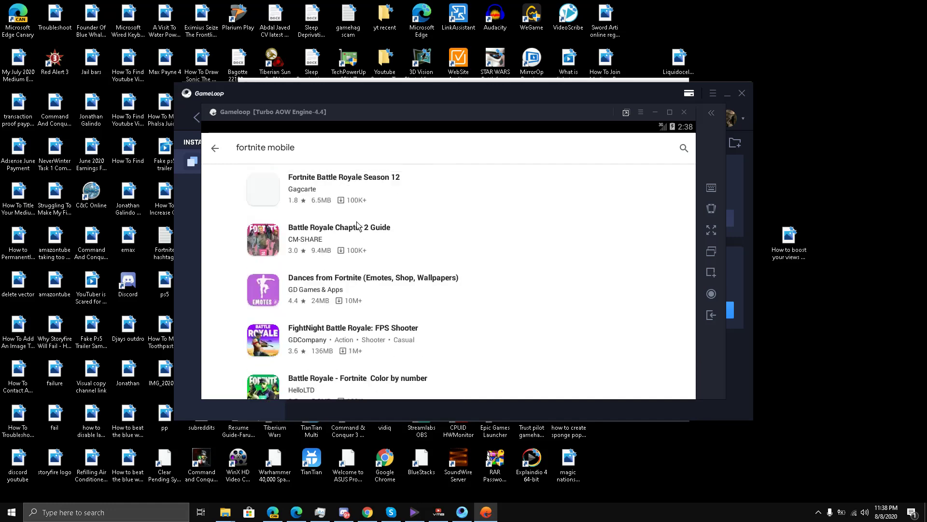
click(684, 114)
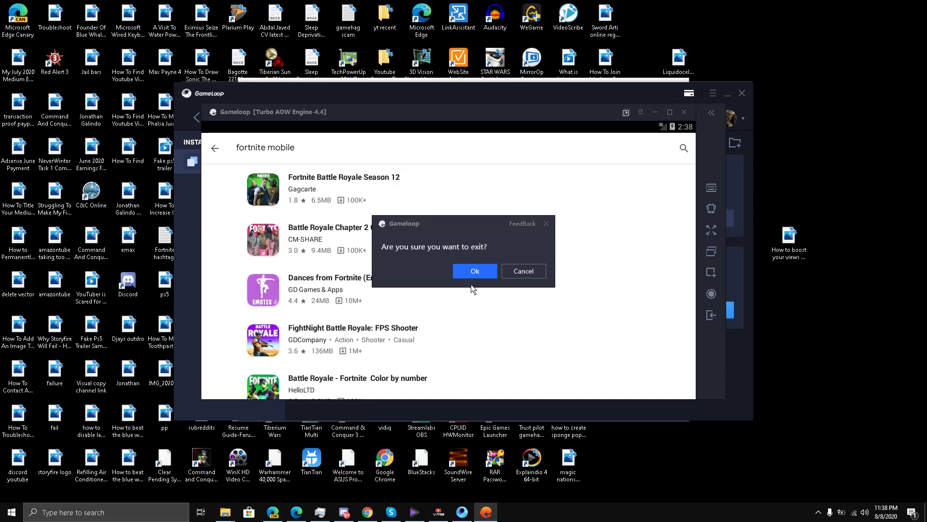
click(524, 270)
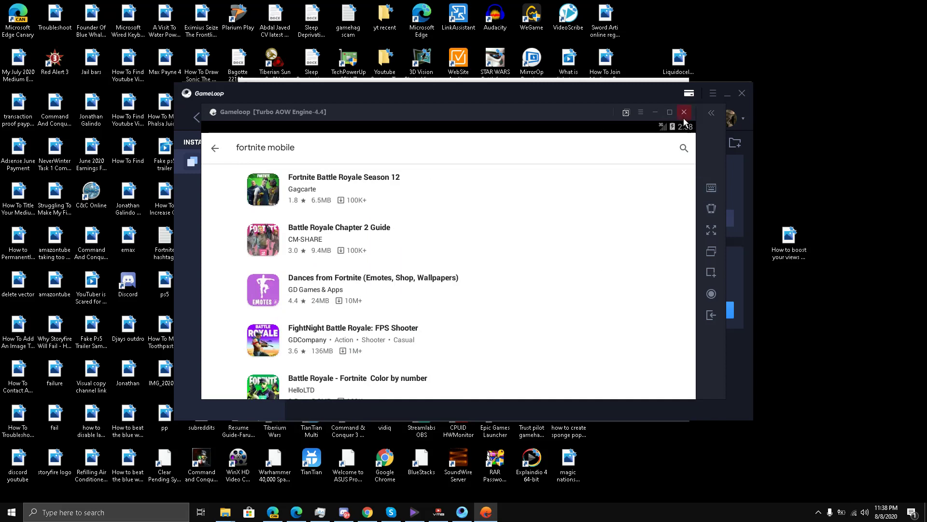